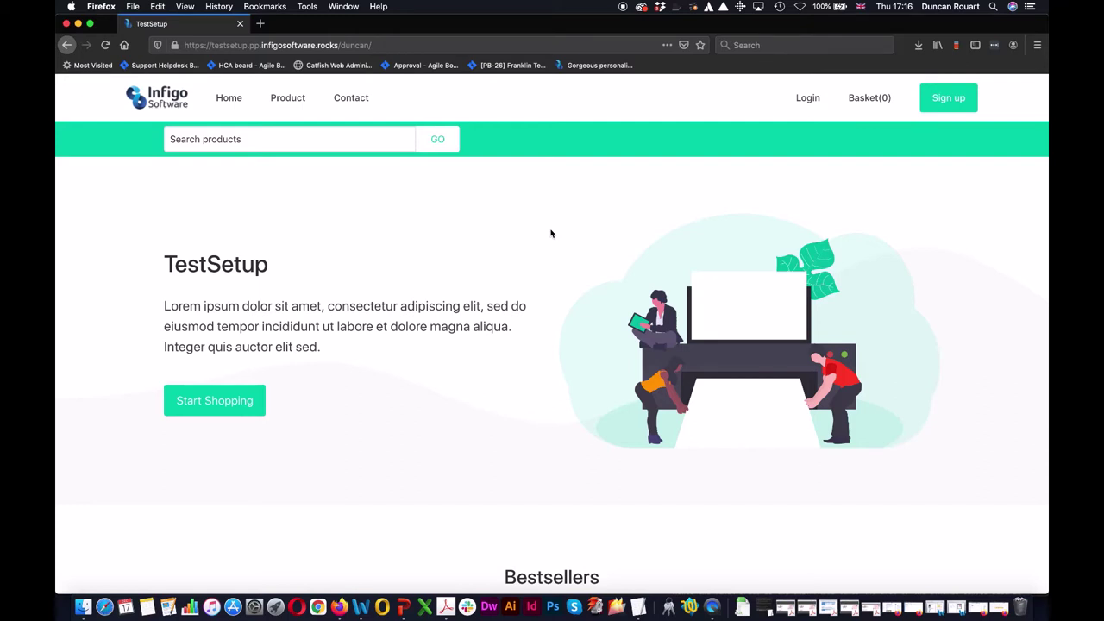
# - Log in to the TestSetup storefront as an existing user with the saved support account's username and password
pyautogui.click(805, 103)
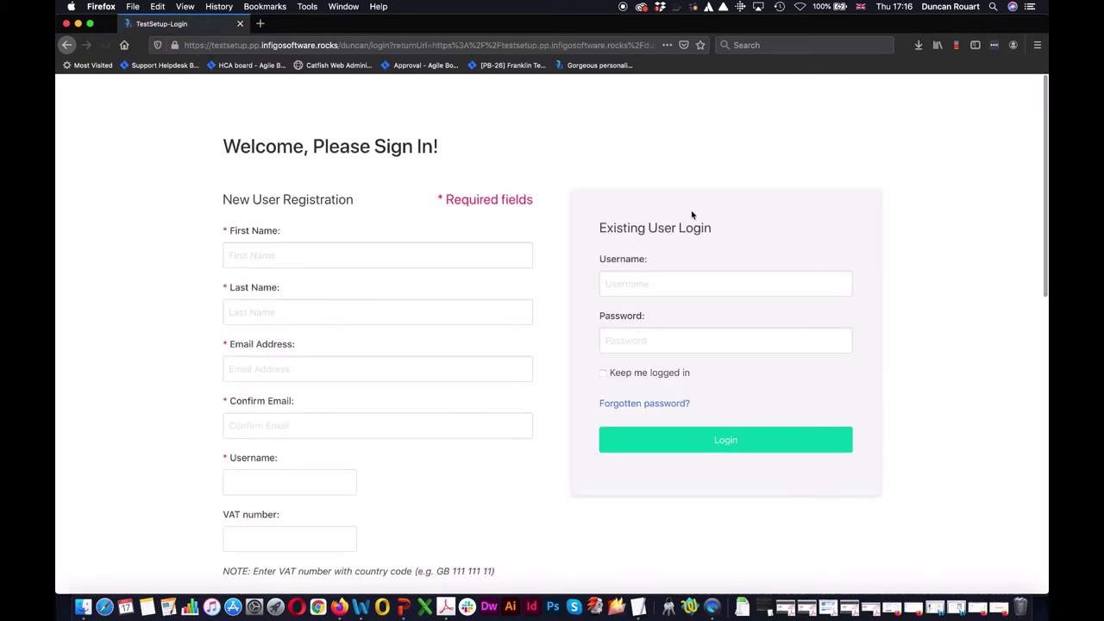
pyautogui.click(631, 284)
pyautogui.click(631, 284)
pyautogui.write('i')
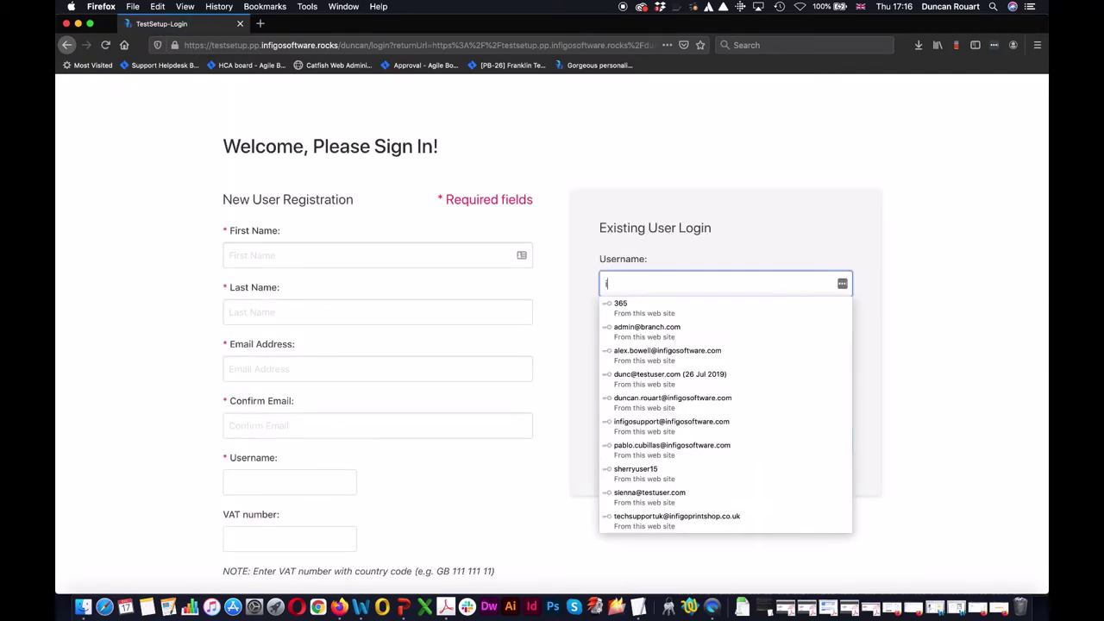
pyautogui.write('nf')
pyautogui.click(638, 309)
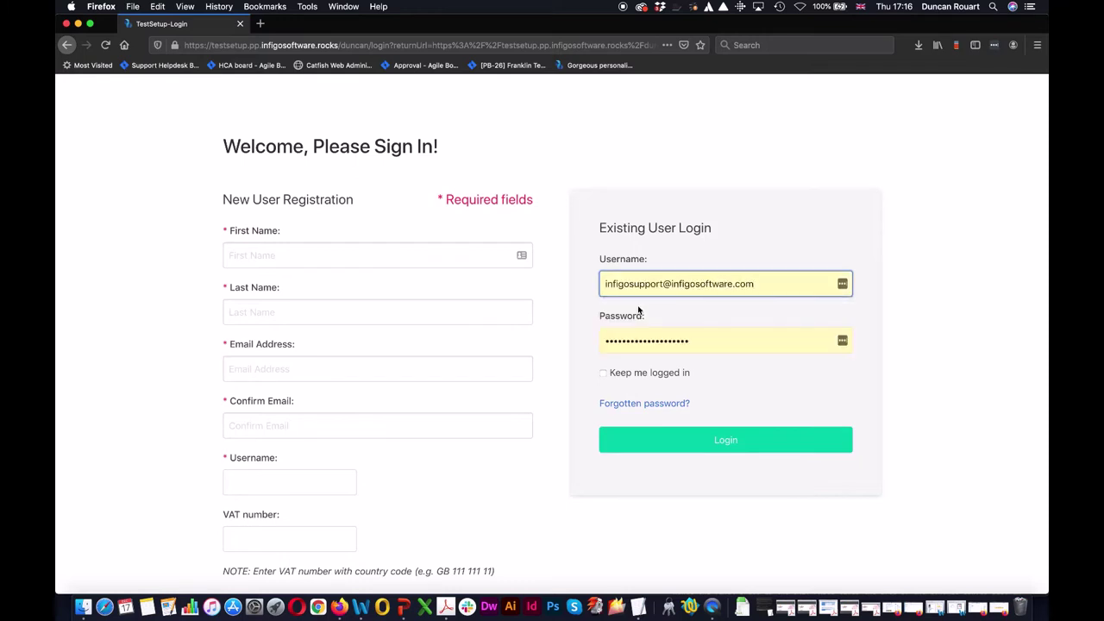
pyautogui.click(724, 441)
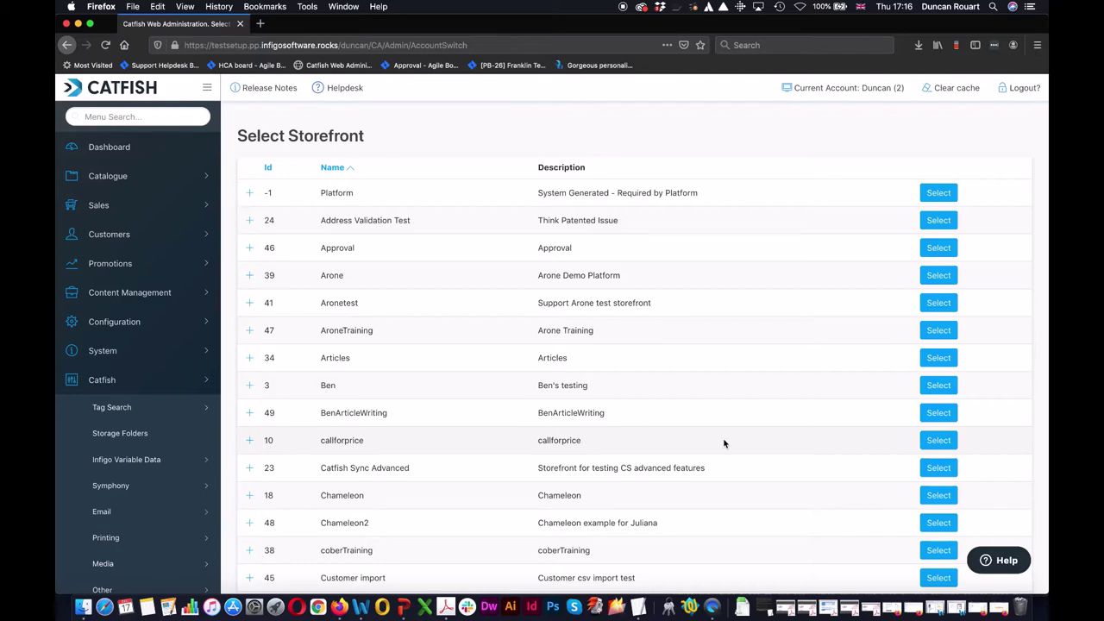
# - Switch to the Platform storefront and open its Manage Portal / Account / Account Aliases page
pyautogui.click(941, 195)
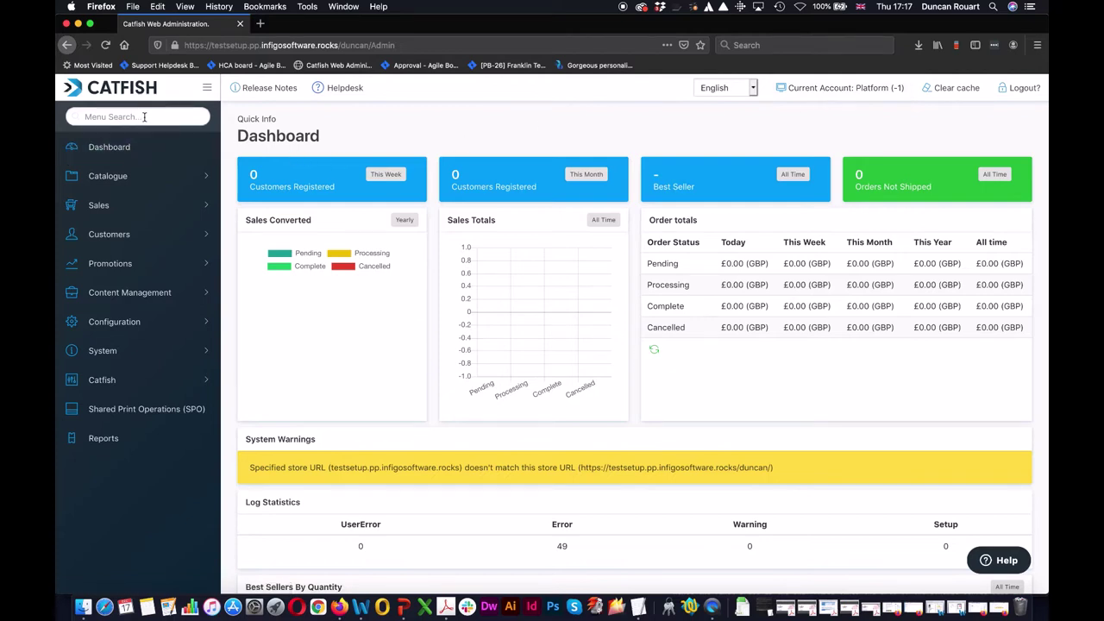
pyautogui.click(139, 380)
pyautogui.scroll(-2, 153, 577)
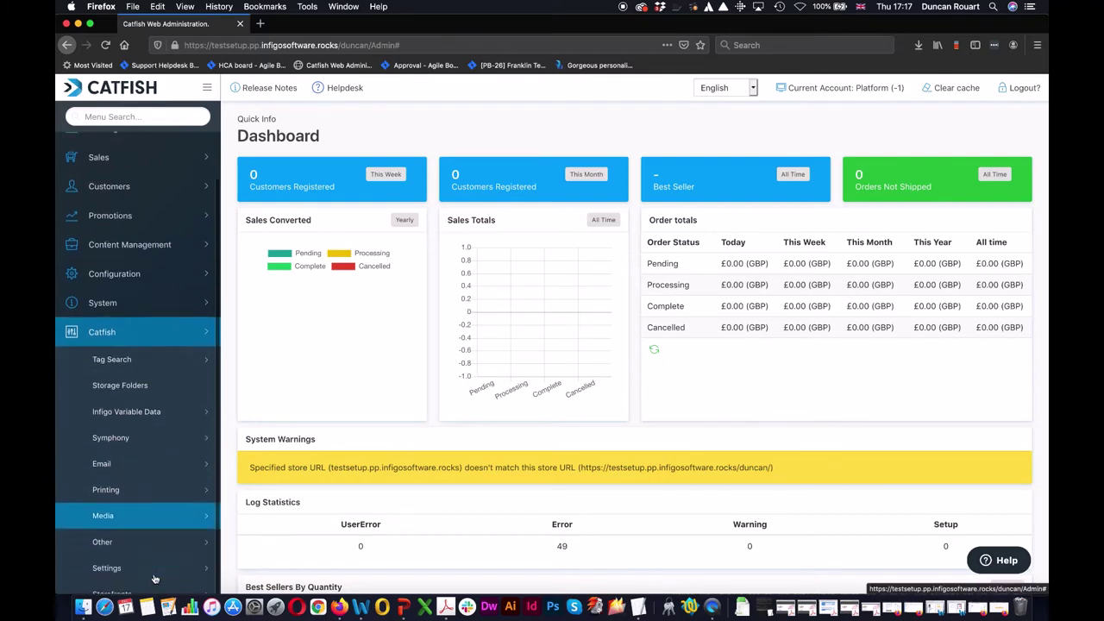
pyautogui.click(154, 580)
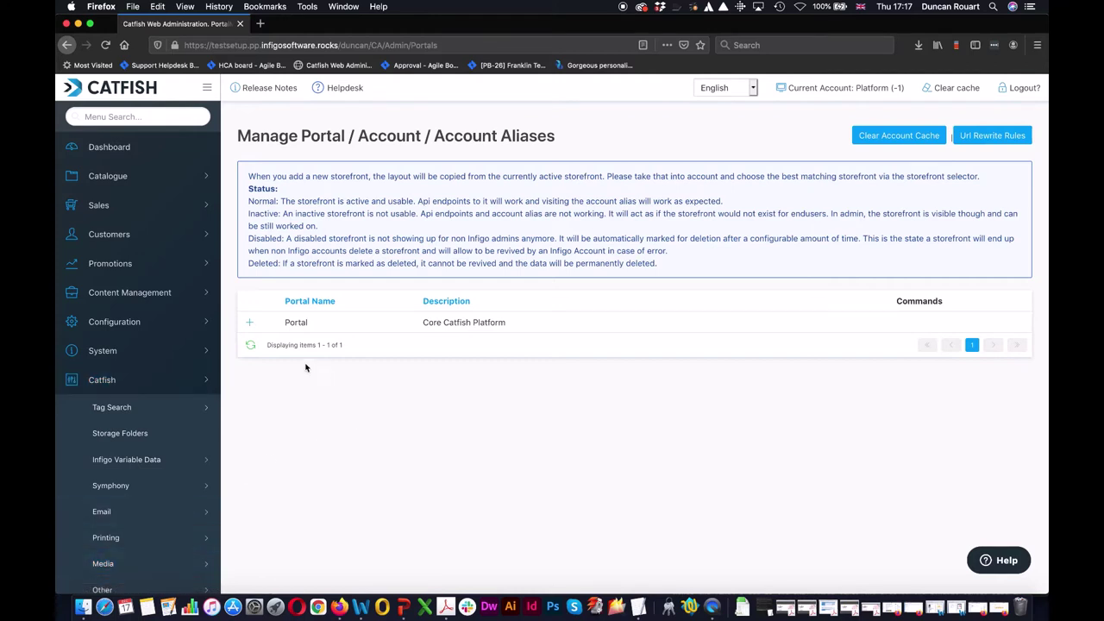
# - Add a new account under the Core Catfish Platform portal with both account name and description set to "Demo Storefront"
pyautogui.click(250, 324)
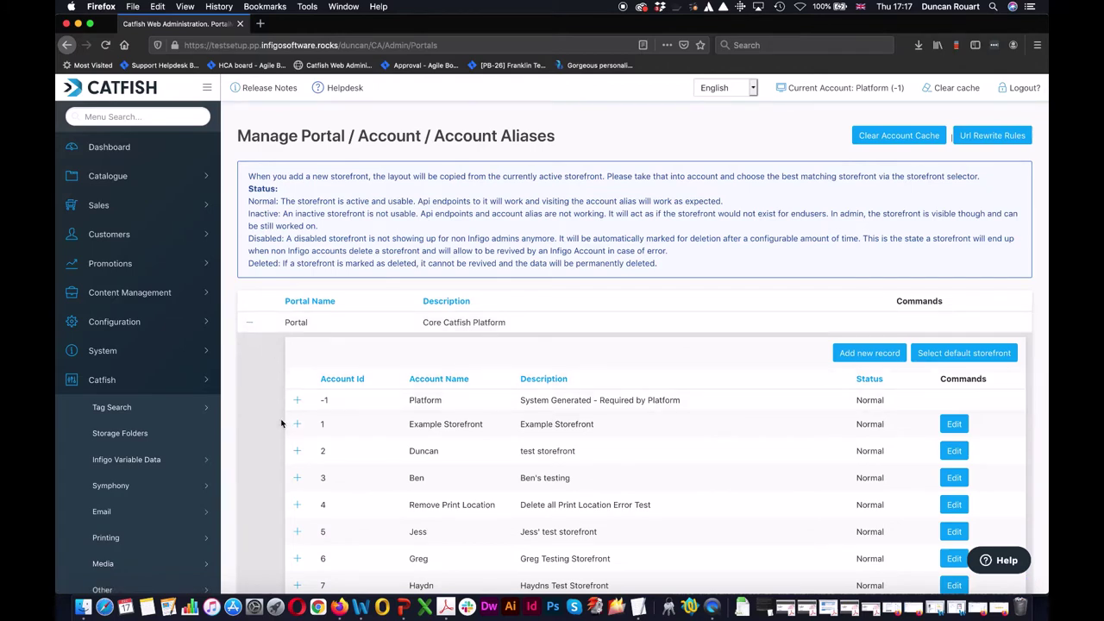
pyautogui.scroll(-1, 282, 422)
pyautogui.scroll(-2, 281, 422)
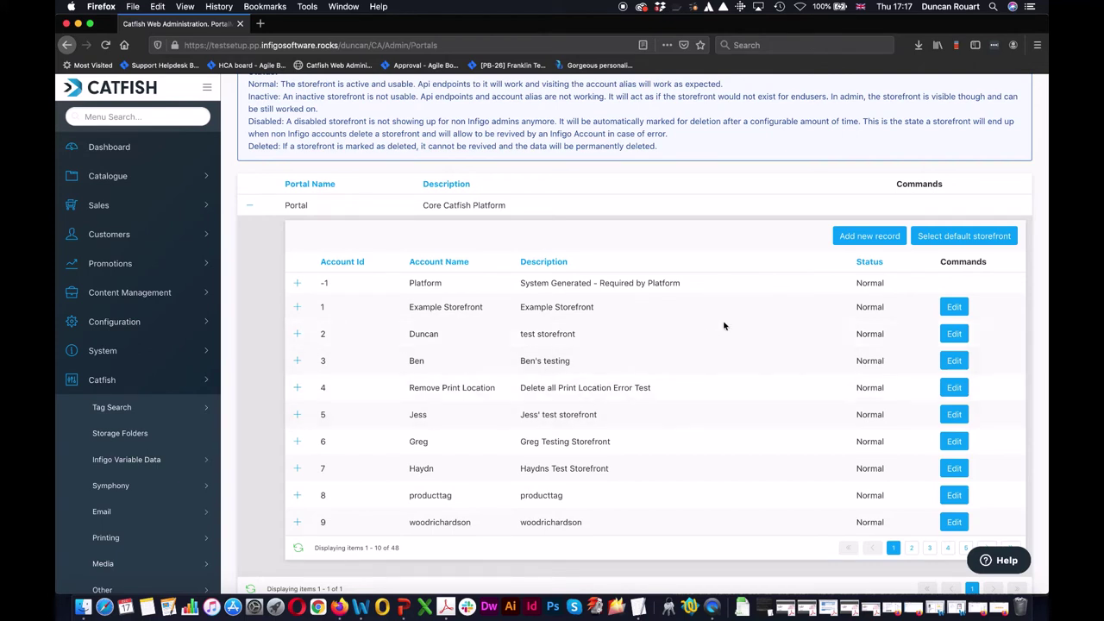
pyautogui.click(871, 237)
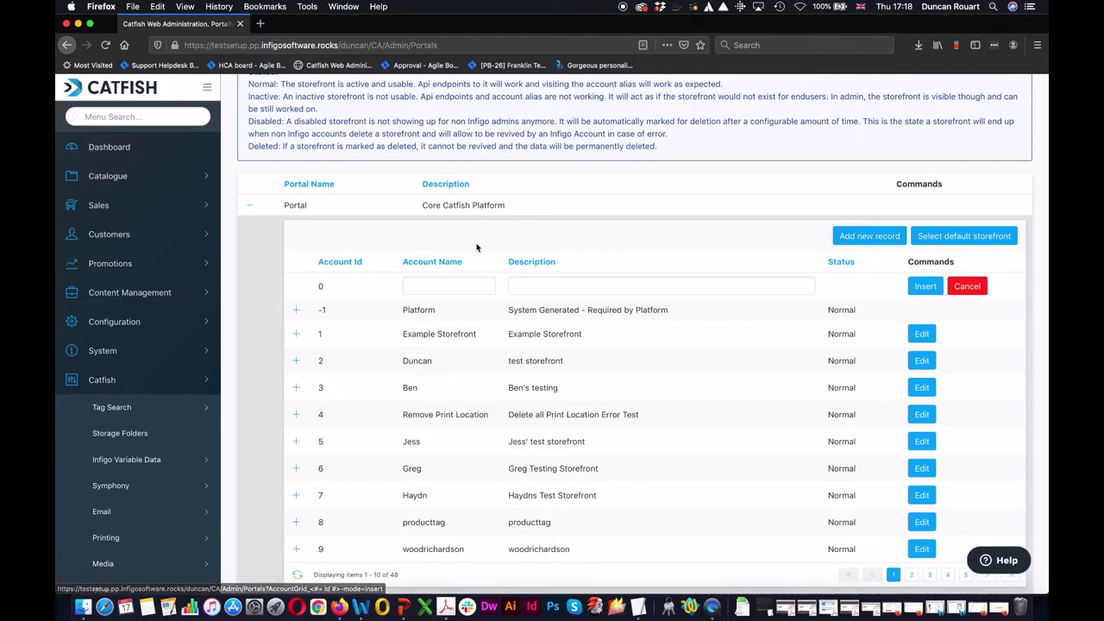
pyautogui.click(428, 285)
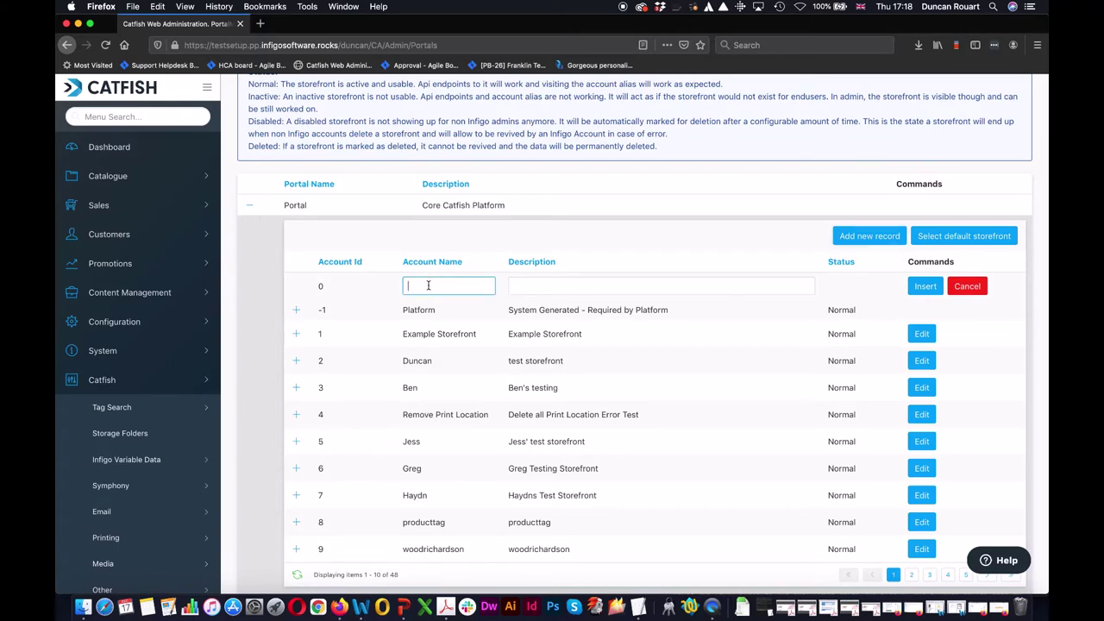
pyautogui.write('Demo Storefront')
pyautogui.click(570, 286)
pyautogui.write('Demo Storefront')
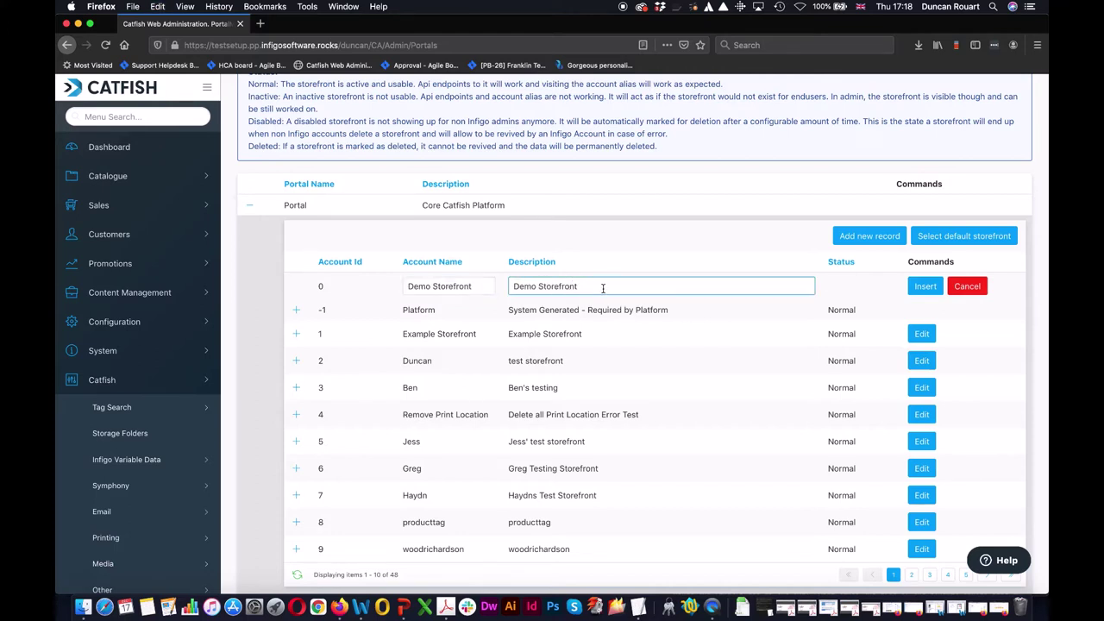
pyautogui.click(924, 288)
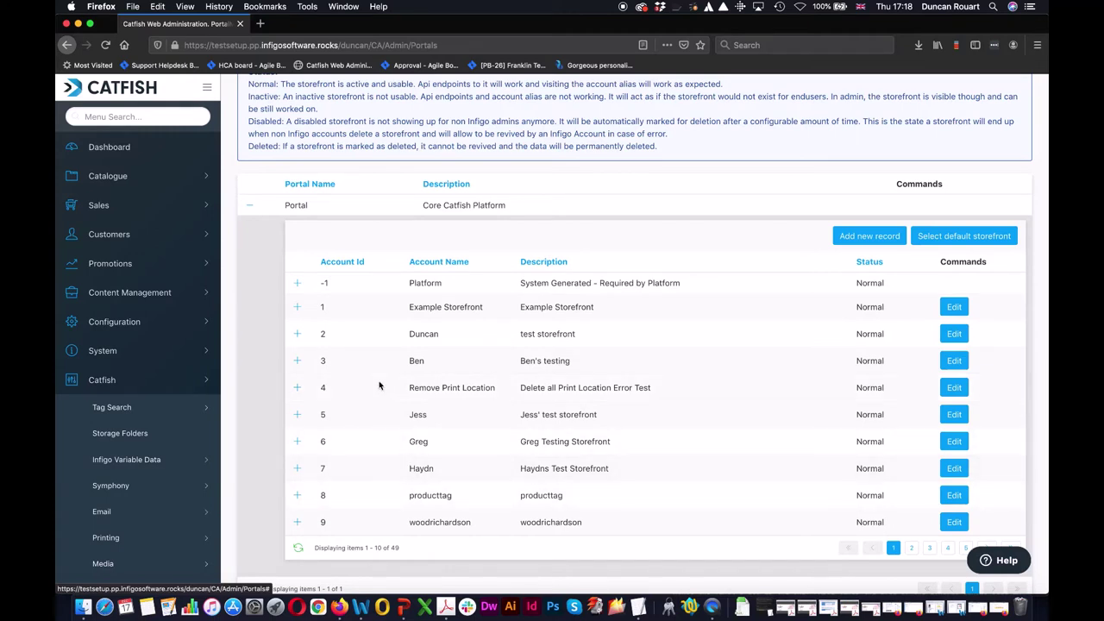
# - Sort the accounts by descending account ID, add the alias "demostore" to Demo Storefront, and collapse the expanded lists
pyautogui.click(345, 263)
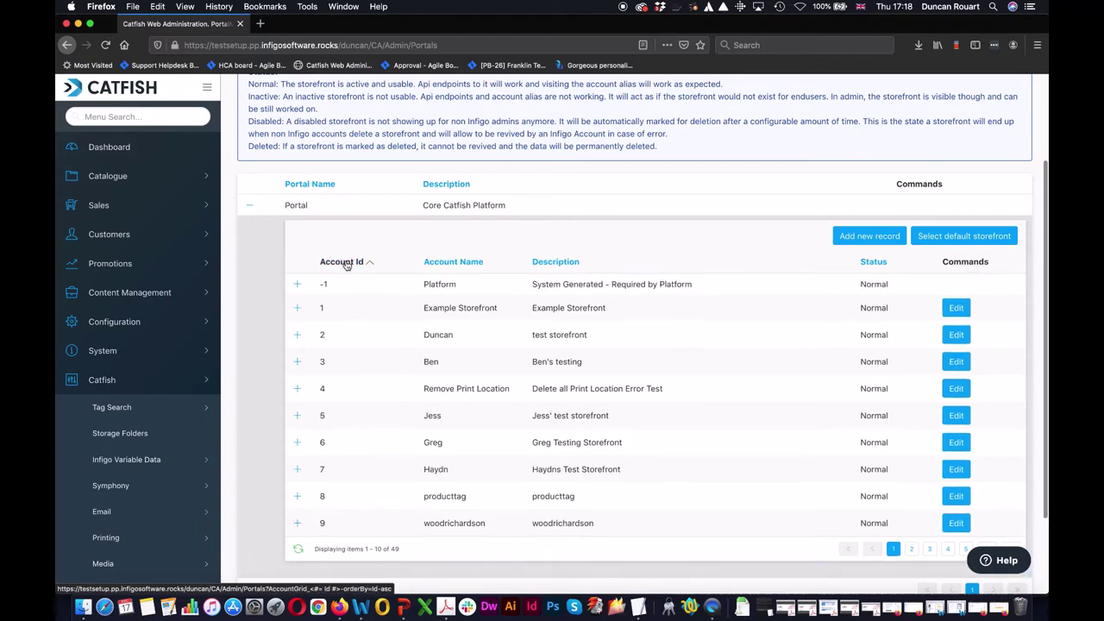
pyautogui.click(345, 263)
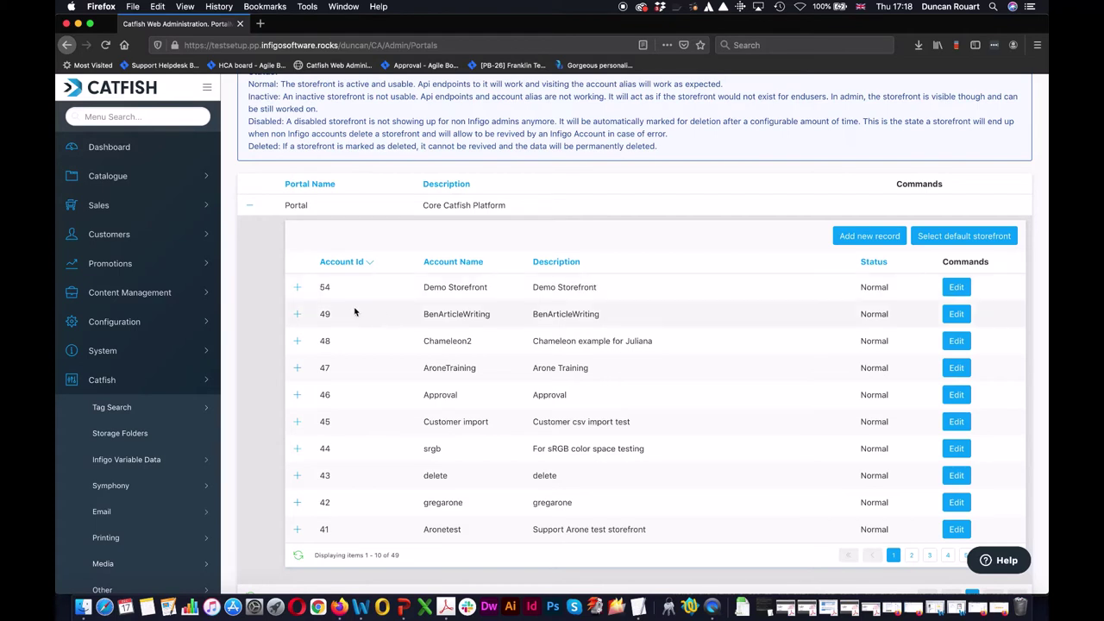
pyautogui.click(297, 289)
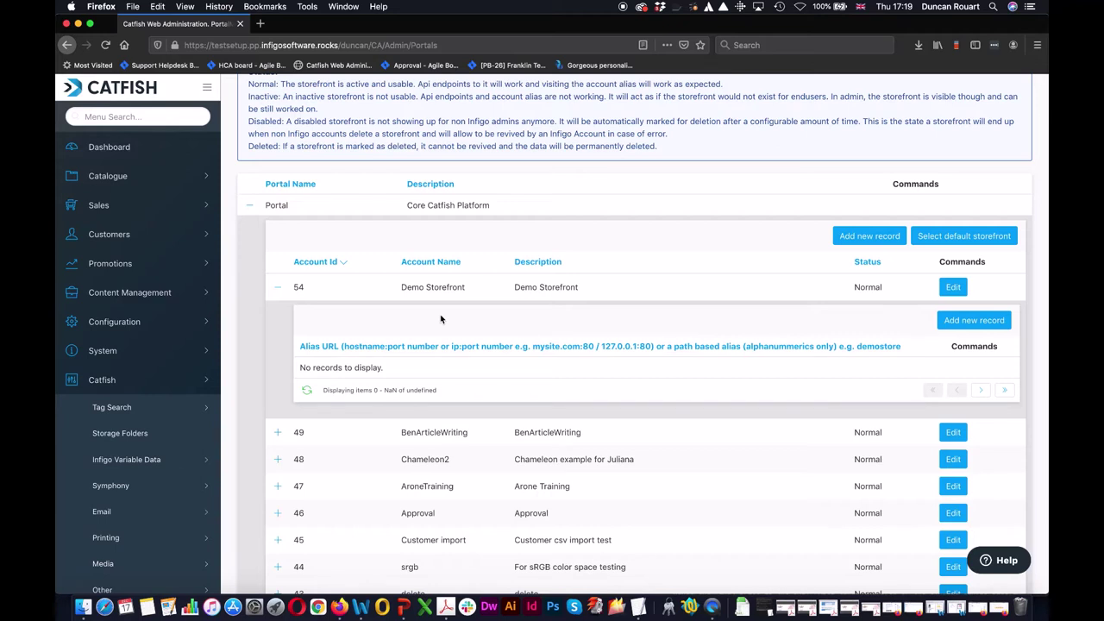
pyautogui.click(969, 324)
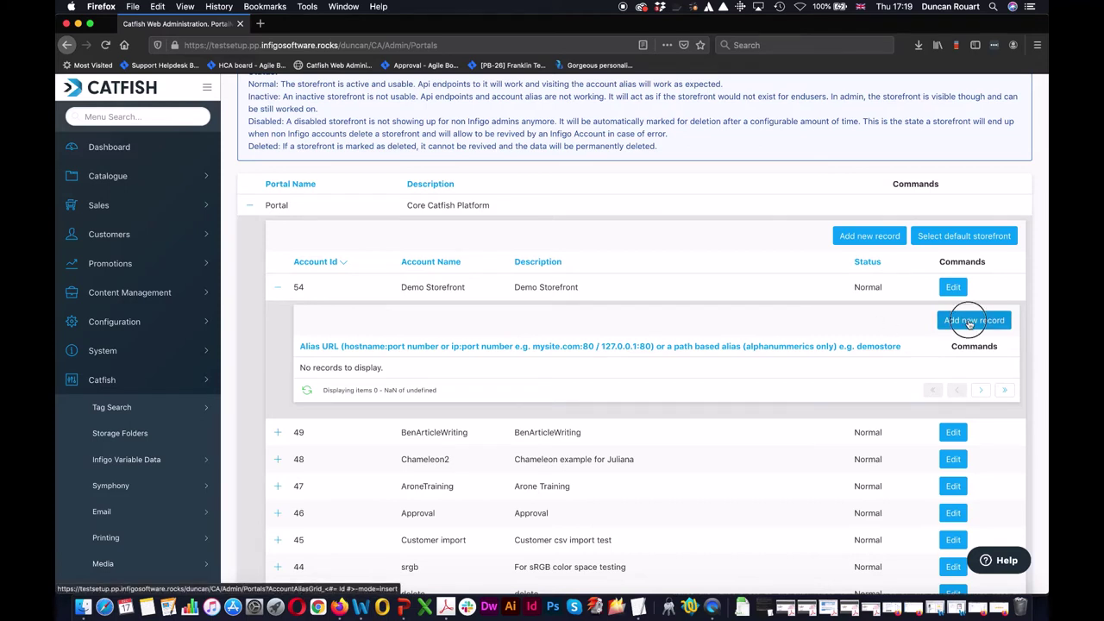
pyautogui.click(352, 373)
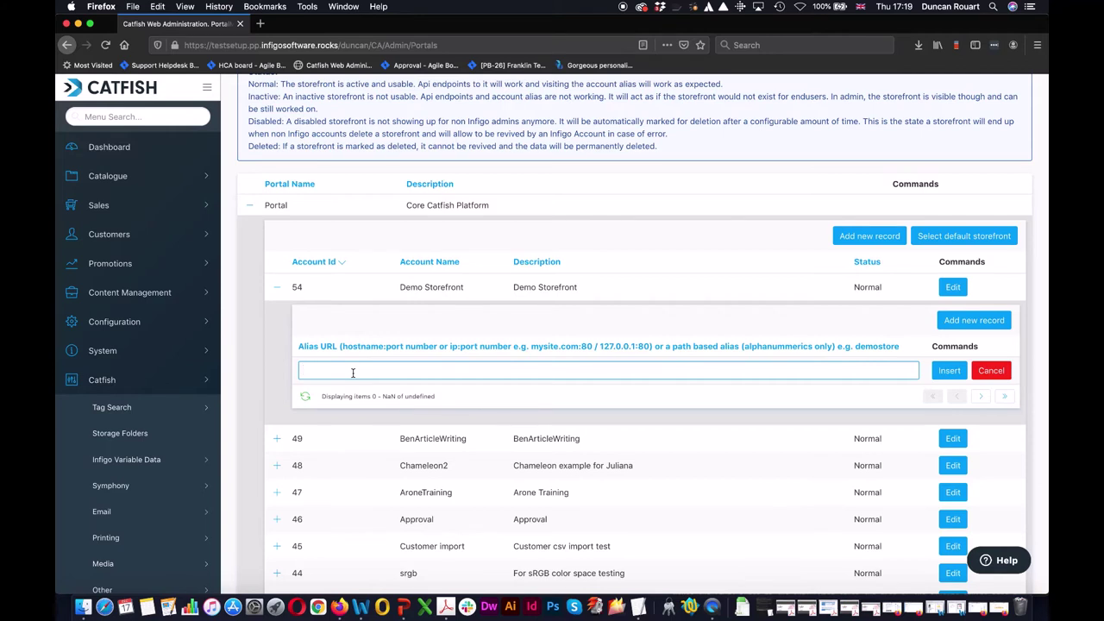
pyautogui.write('demostore')
pyautogui.click(948, 371)
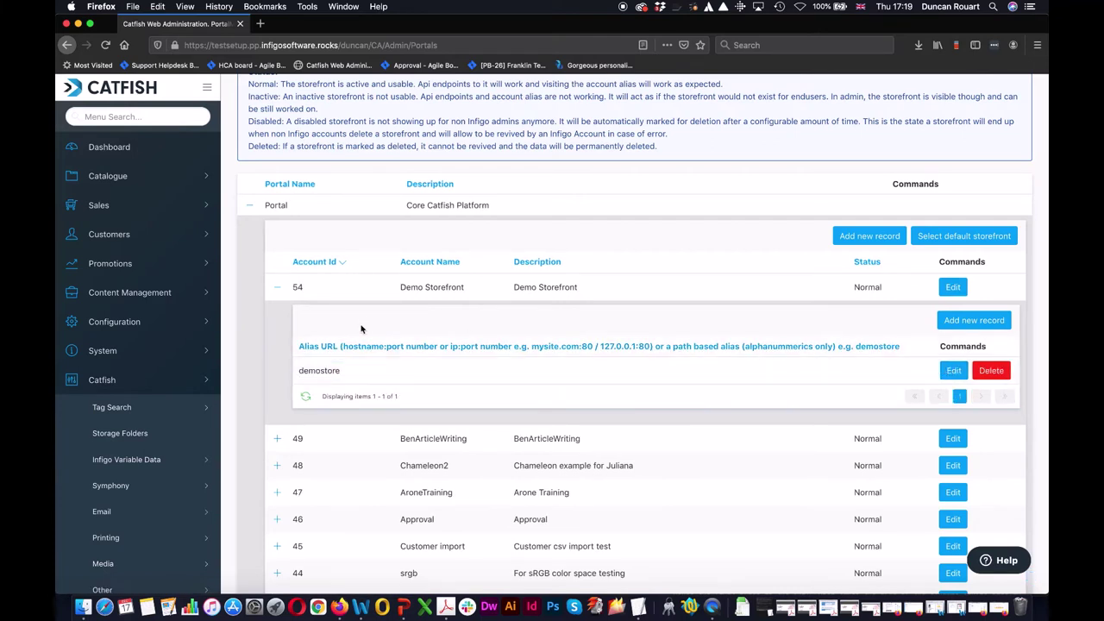
pyautogui.click(281, 288)
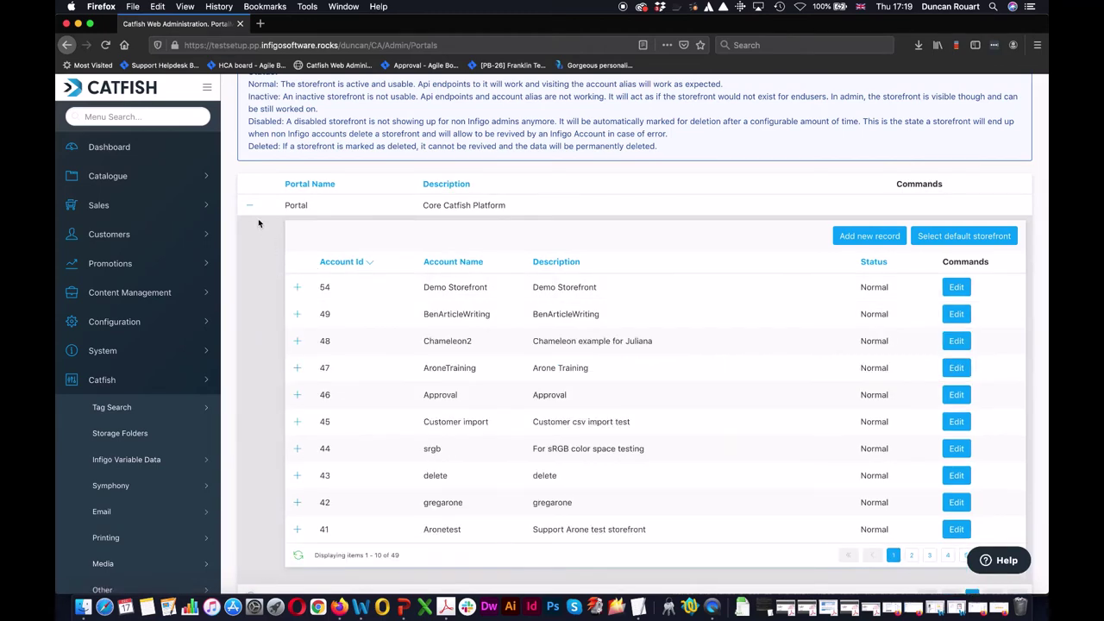
pyautogui.click(250, 205)
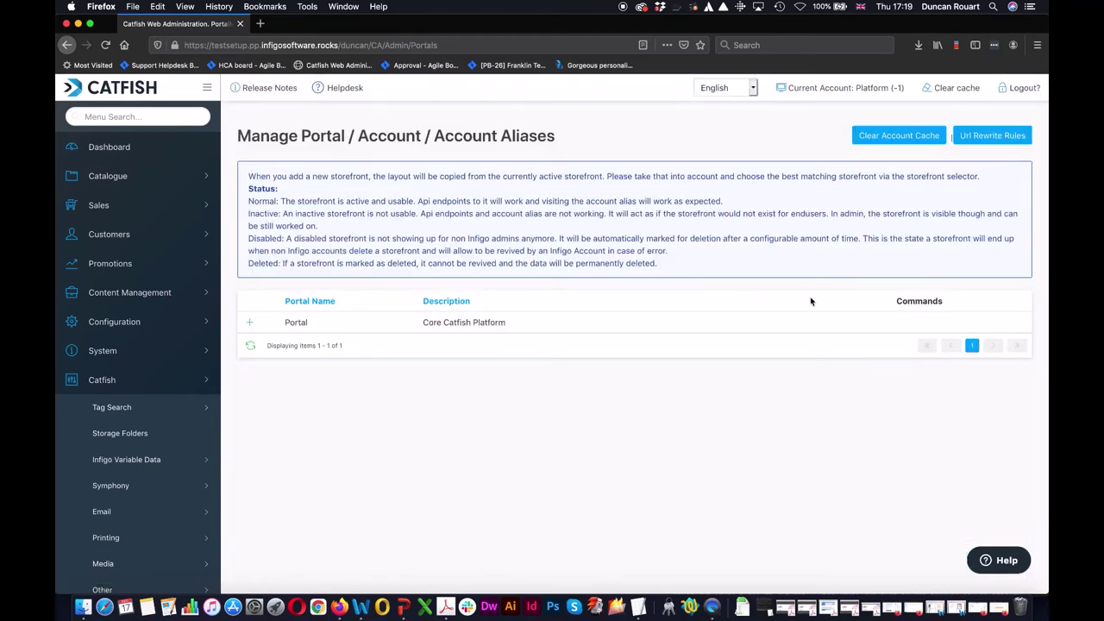
# - Clear the account cache and the general cache, and log out of the administration area
pyautogui.click(894, 137)
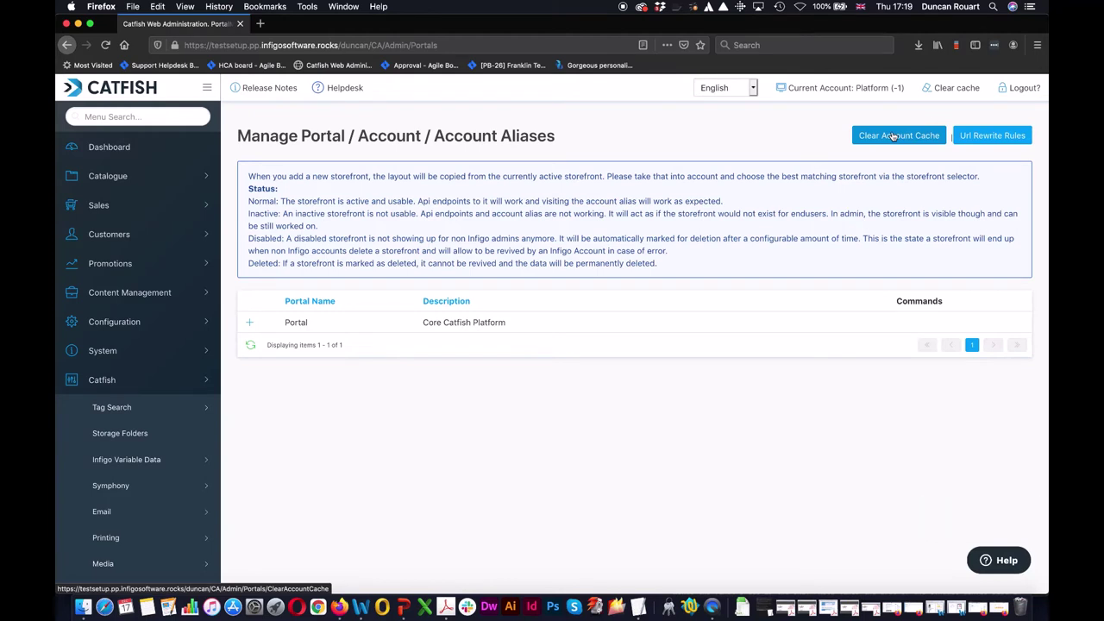
pyautogui.click(958, 88)
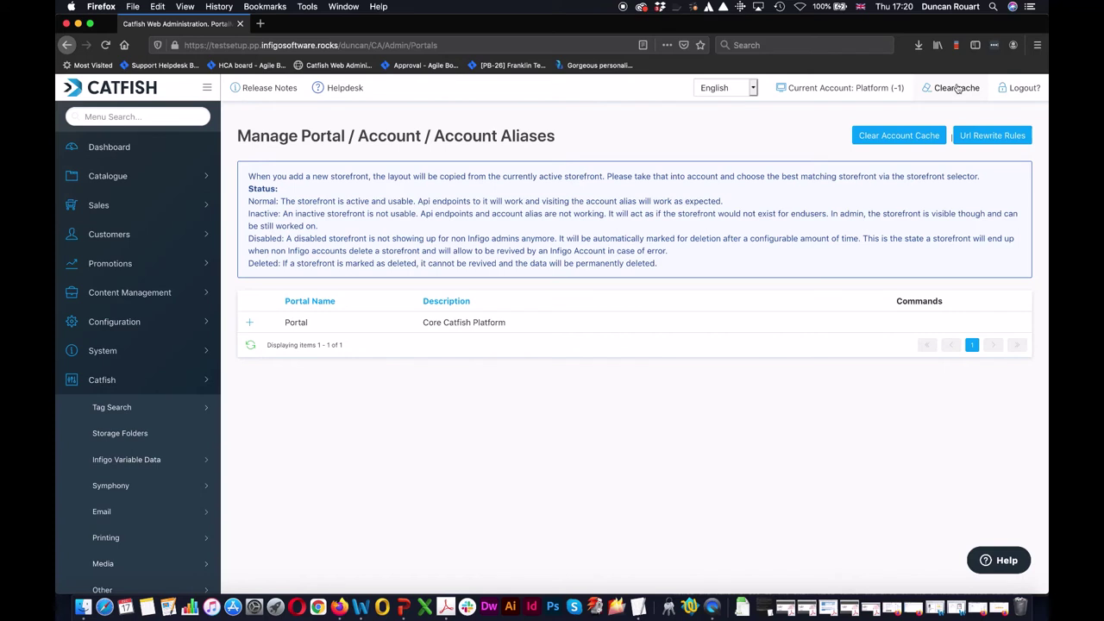
pyautogui.click(1013, 90)
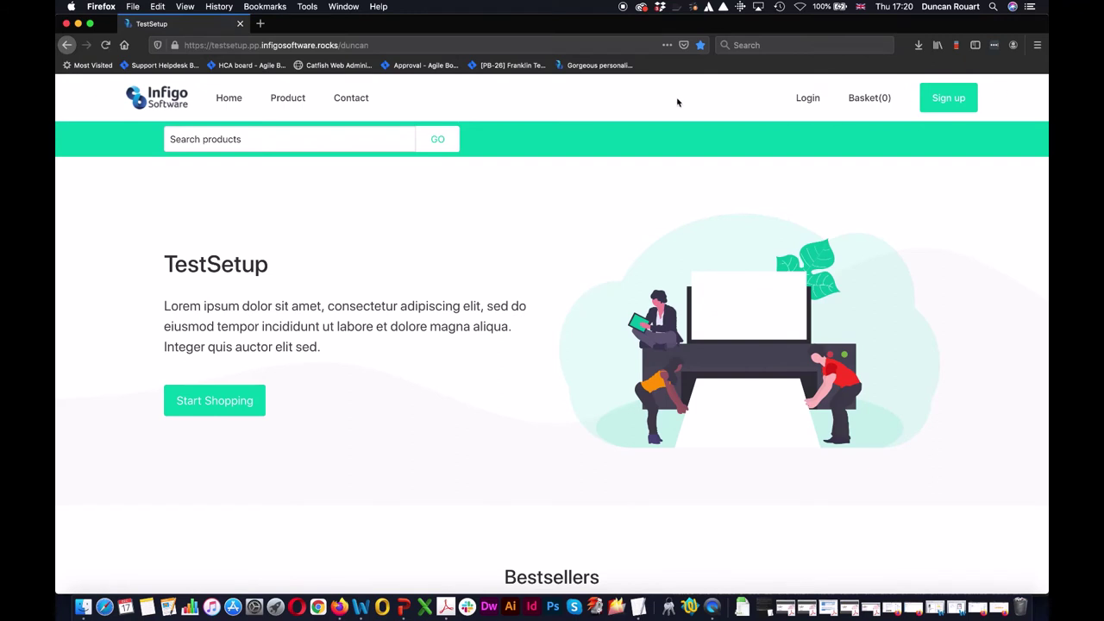
pyautogui.click(378, 47)
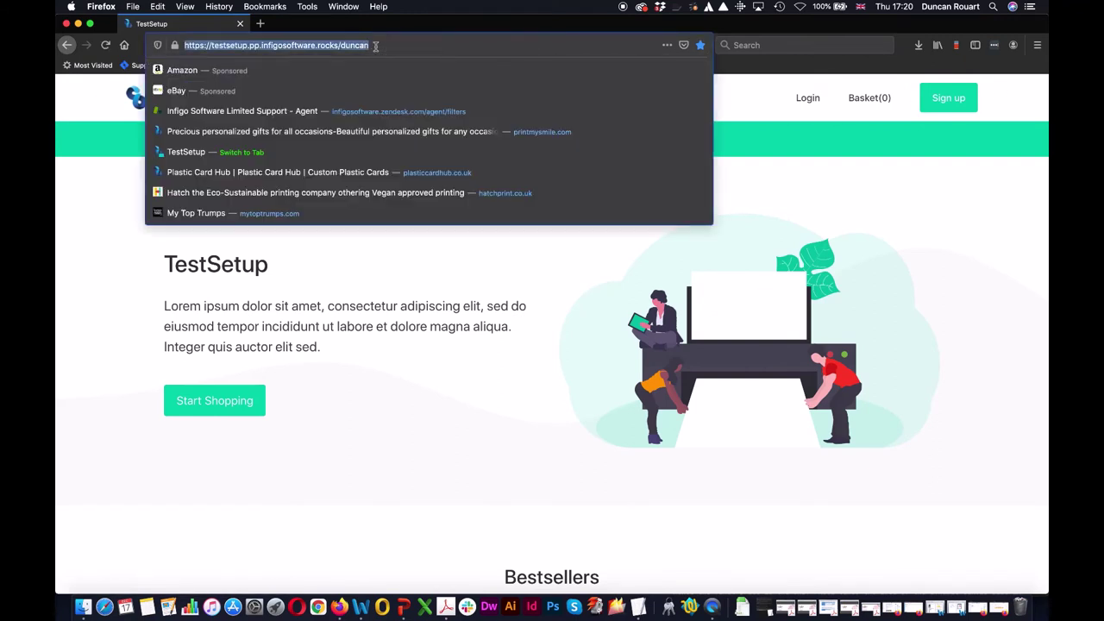
pyautogui.press('Right')
pyautogui.press('BackSpace')
pyautogui.press('BackSpace')
pyautogui.press('BackSpace')
pyautogui.press('BackSpace')
pyautogui.press('BackSpace')
pyautogui.press('BackSpace')
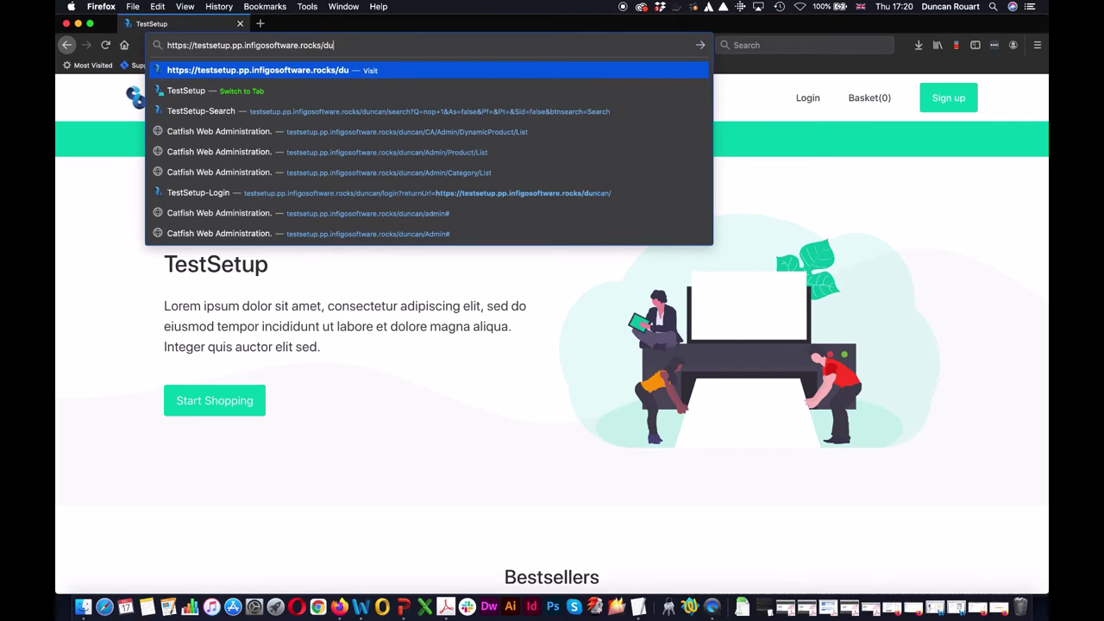
pyautogui.write('demos')
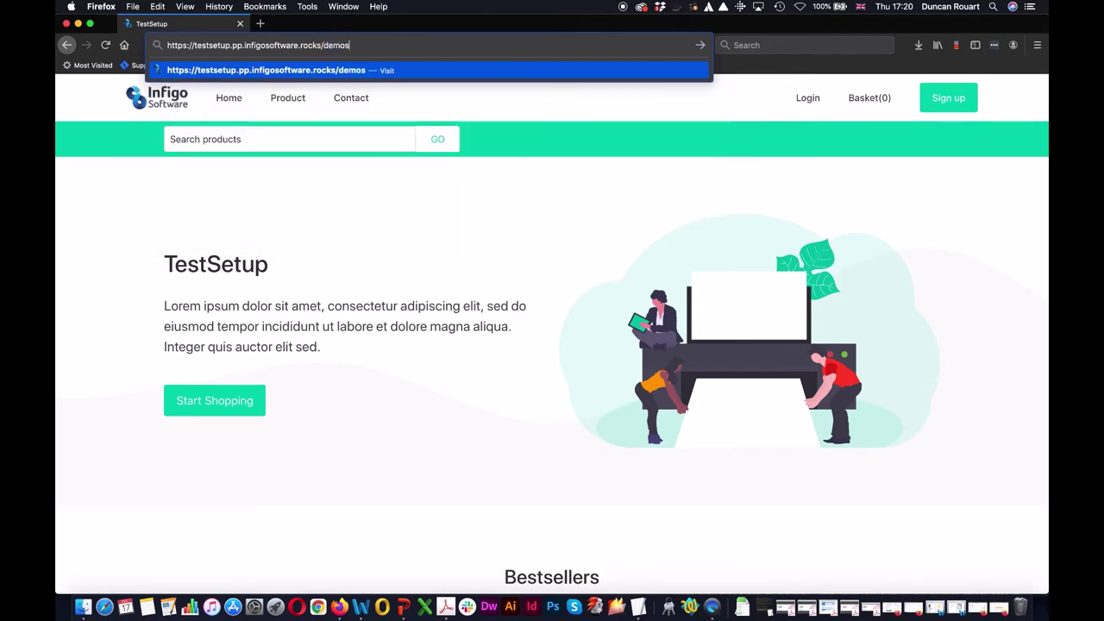
pyautogui.write('tore')
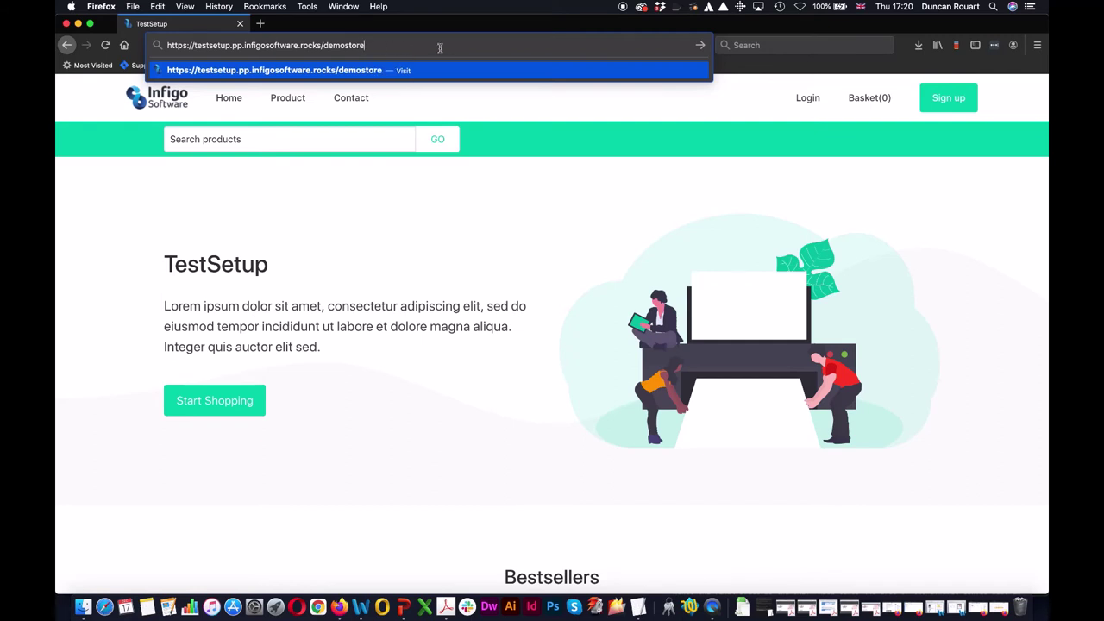
pyautogui.press('Return')
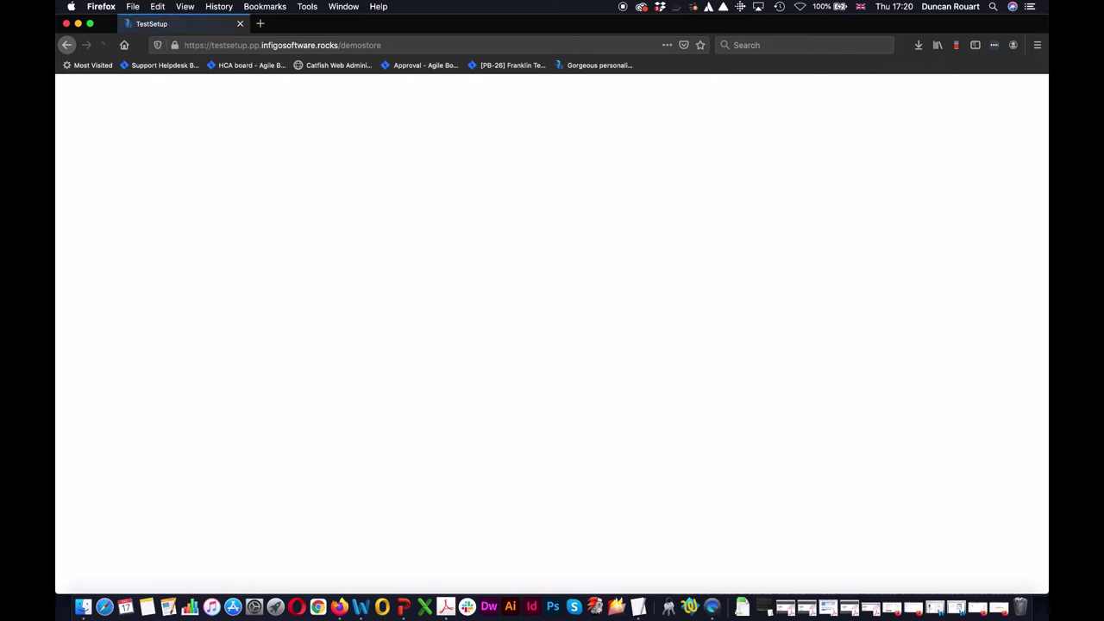
pyautogui.click(410, 45)
pyautogui.click(410, 45)
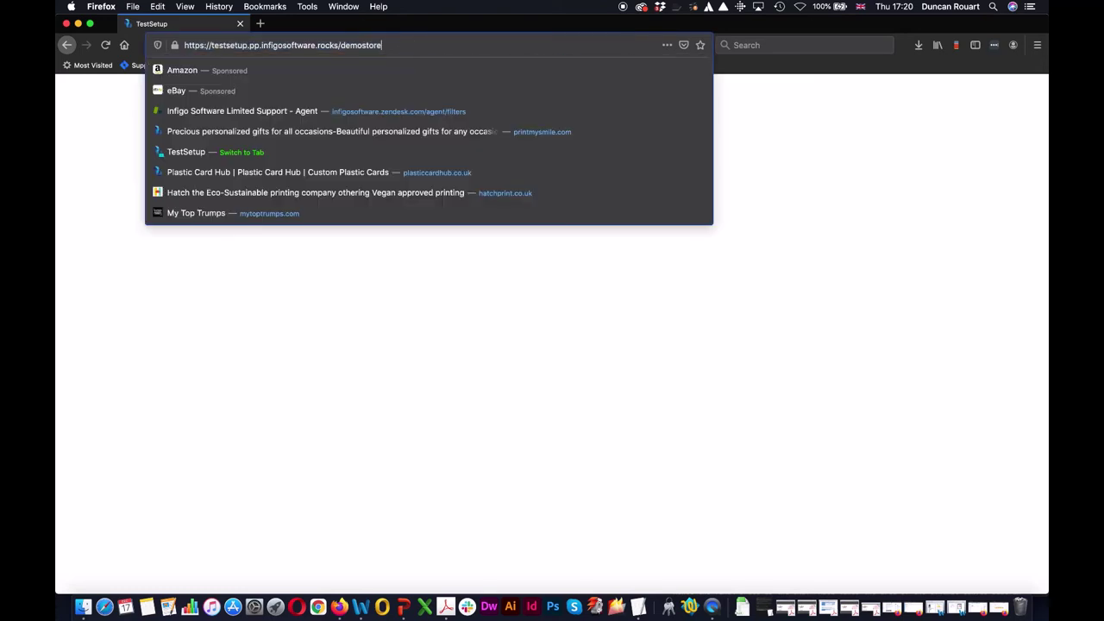
pyautogui.write('/admin')
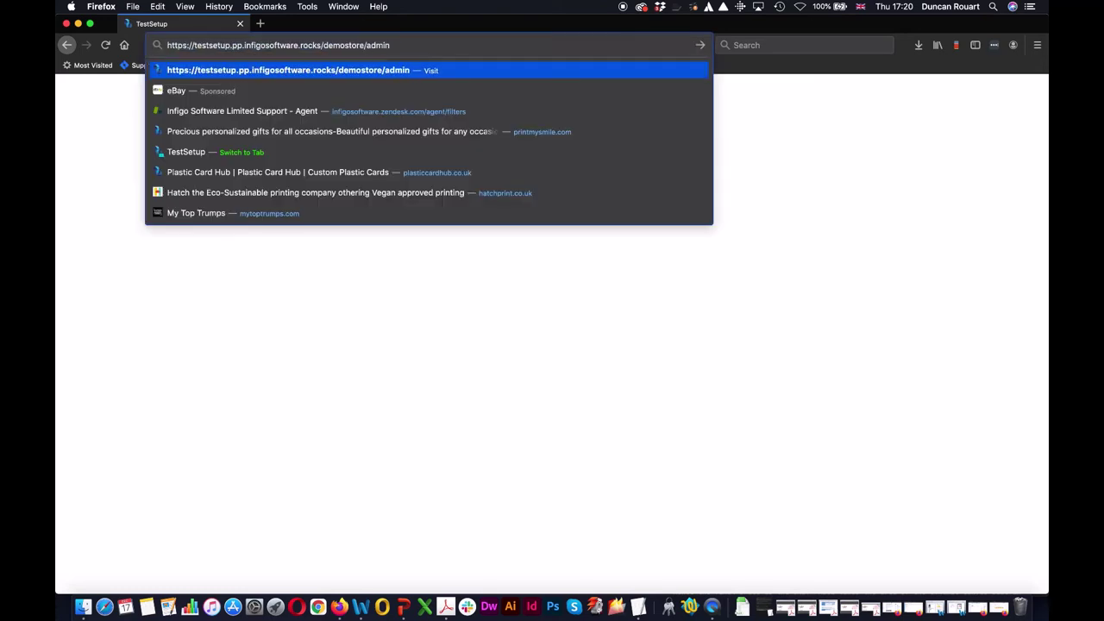
pyautogui.press('Return')
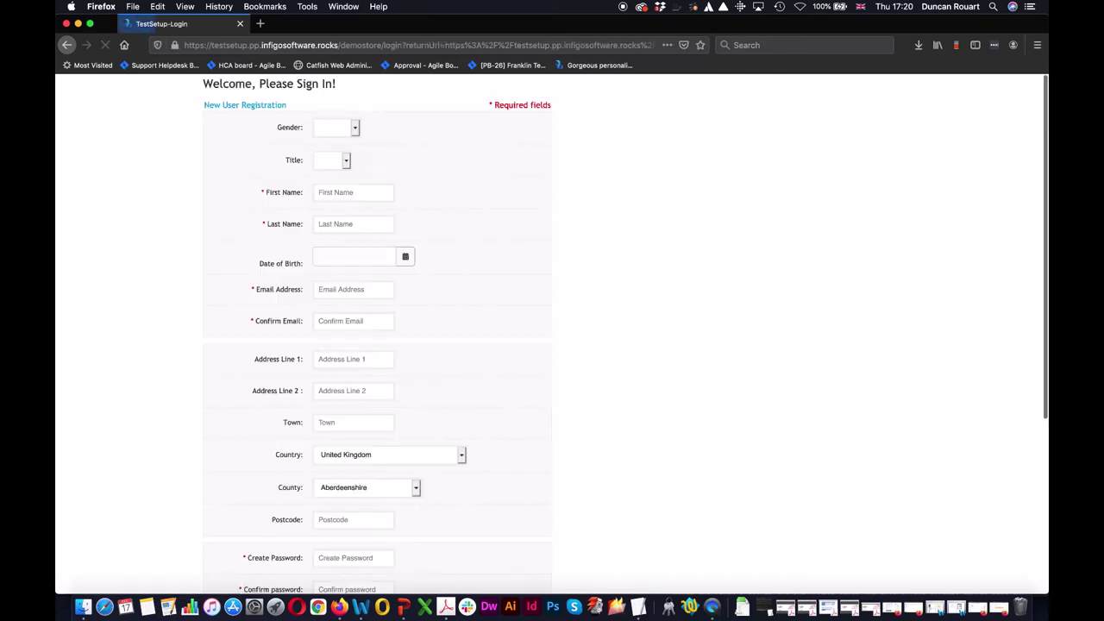
# - Log in to the demostore admin as an existing user with the saved support account's e-mail and password
pyautogui.scroll(-5, 487, 253)
pyautogui.scroll(-1, 486, 254)
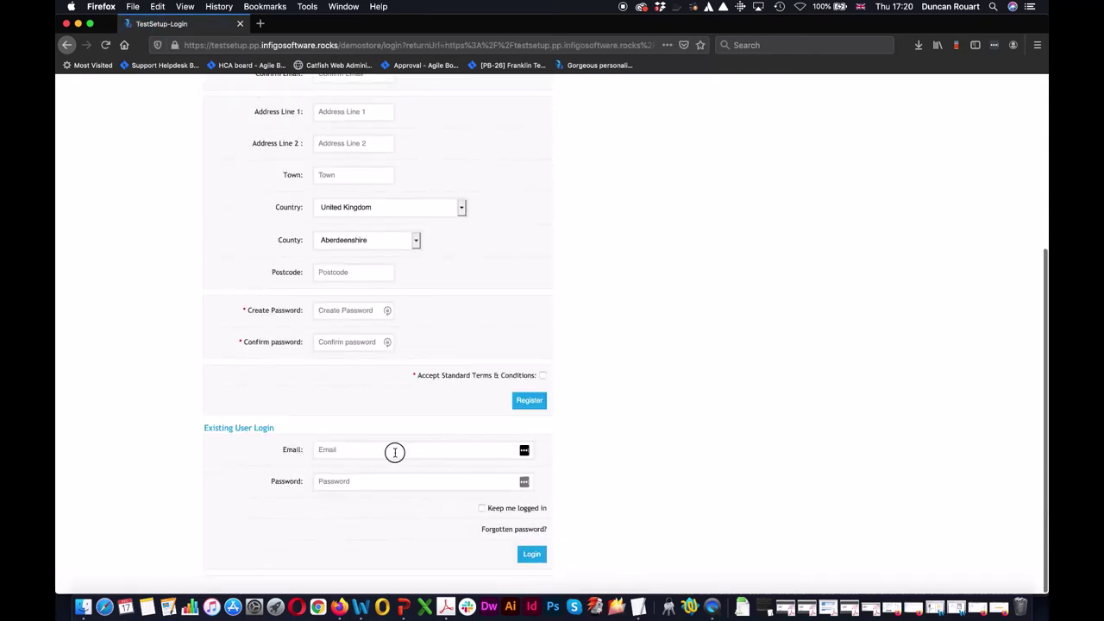
pyautogui.click(394, 450)
pyautogui.write('inf')
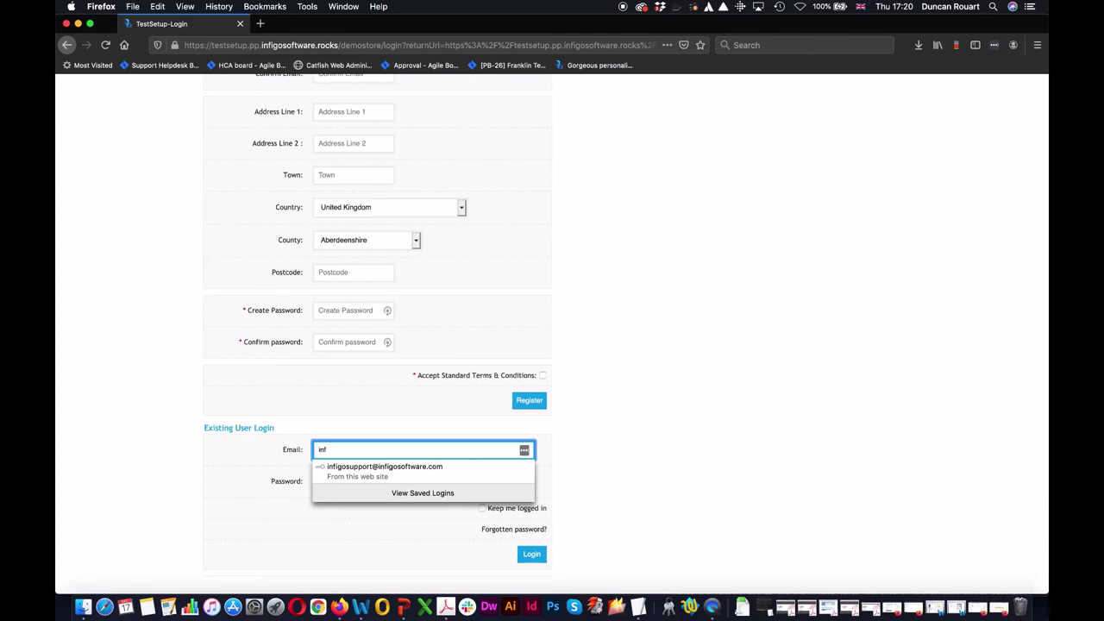
pyautogui.click(390, 471)
pyautogui.click(530, 555)
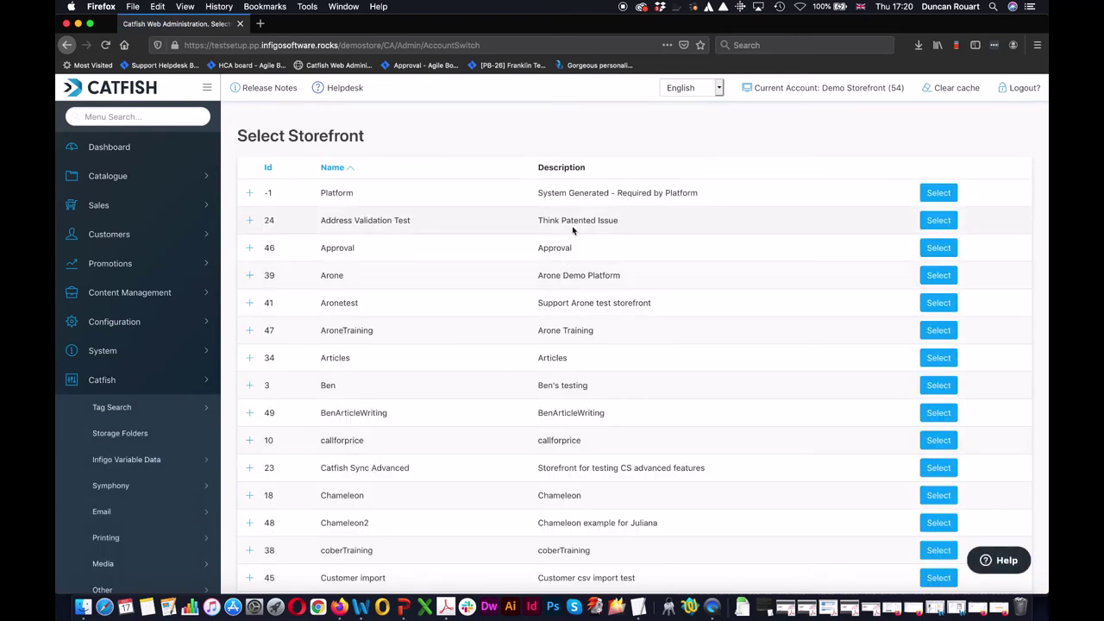
# - Search the admin menu for theme, save the Theme Settings with ThemeOneLegacy as the default store theme, and clear the cache
pyautogui.click(135, 116)
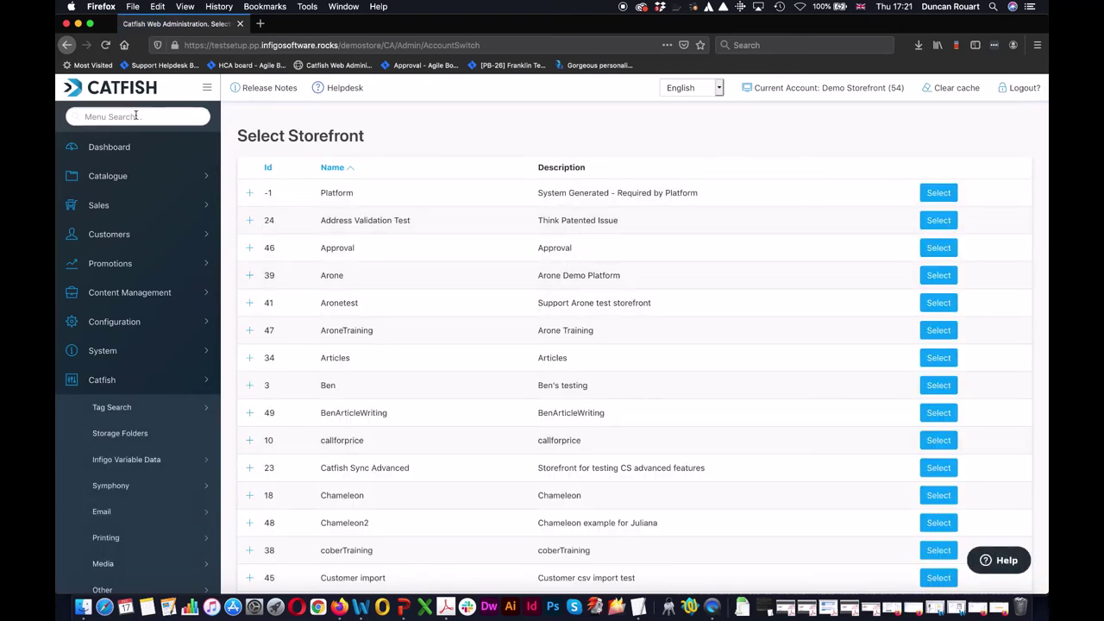
pyautogui.write('theme')
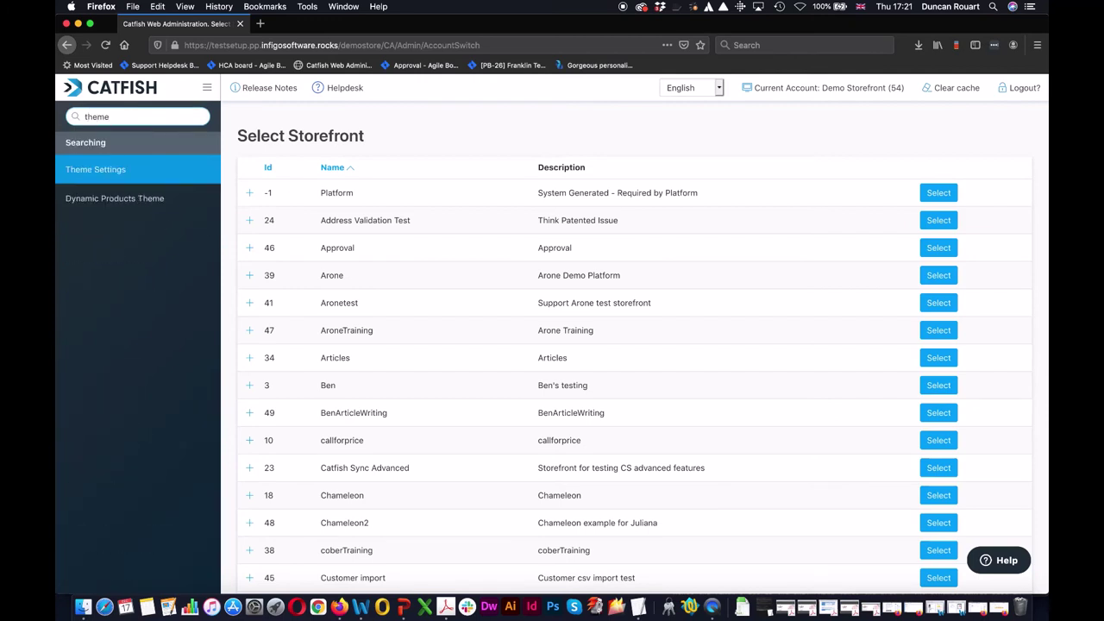
pyautogui.press('Return')
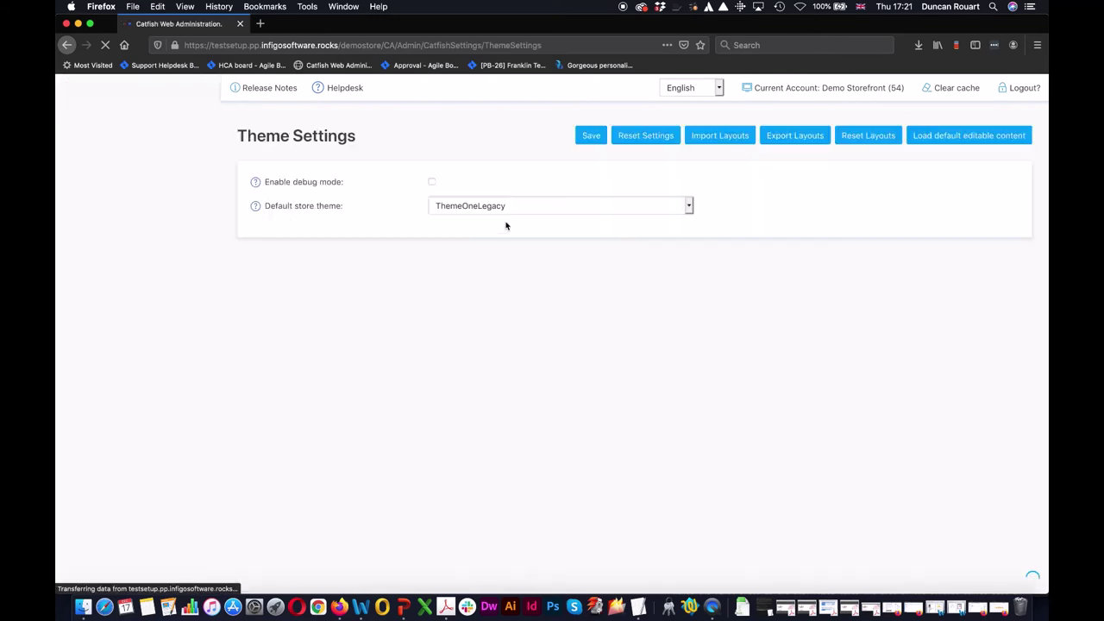
pyautogui.click(589, 136)
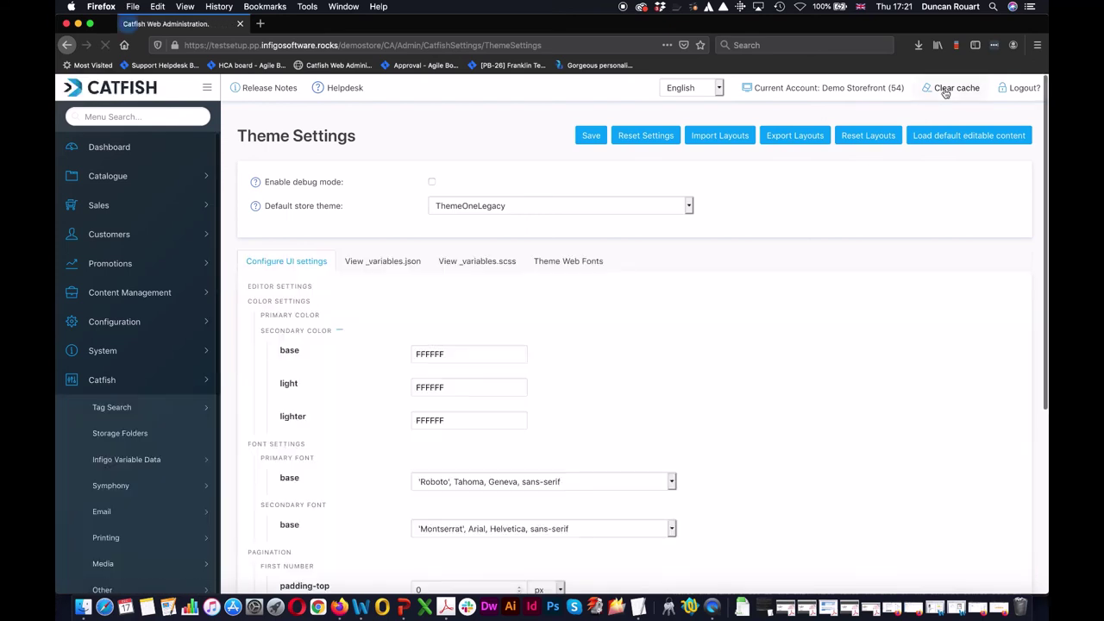
pyautogui.click(949, 88)
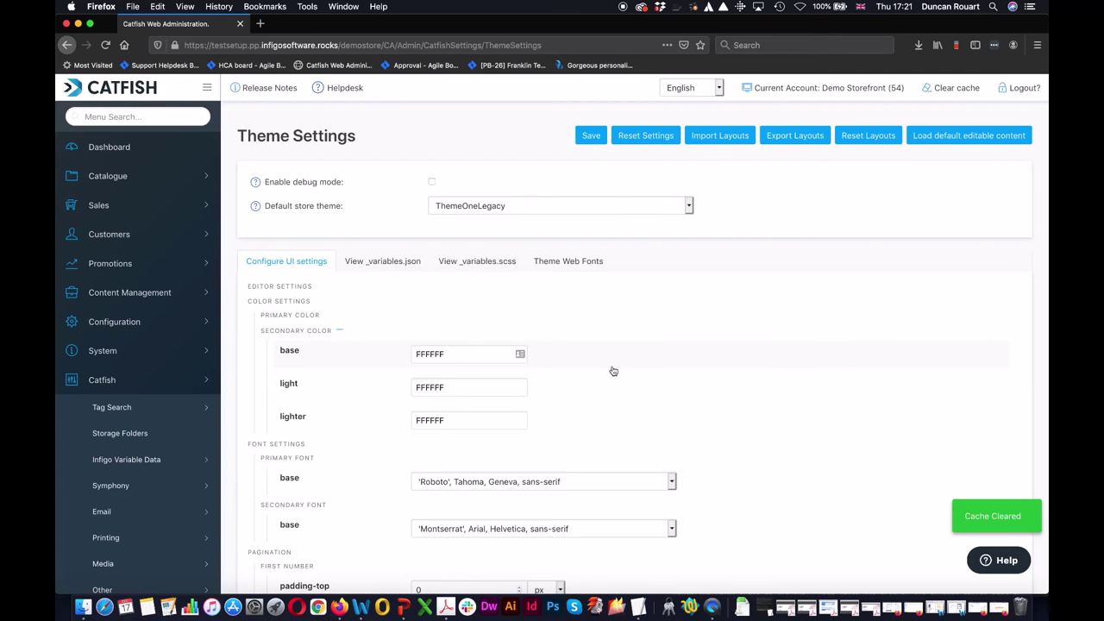
# - Save the Theme Settings once more and log out of the demostore administration area
pyautogui.click(591, 138)
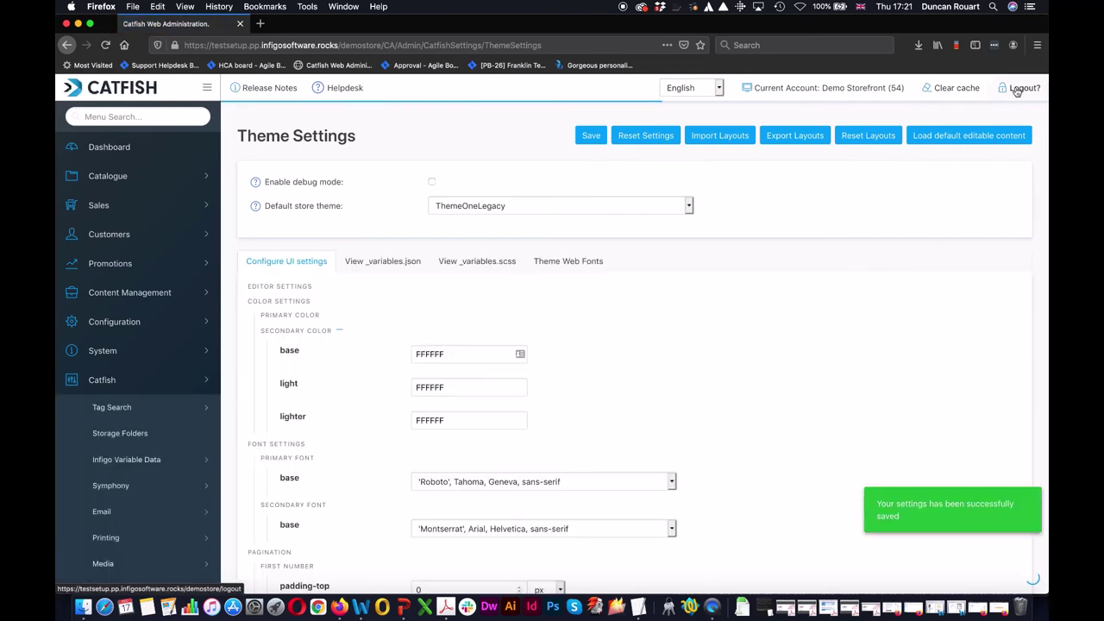
pyautogui.click(1018, 89)
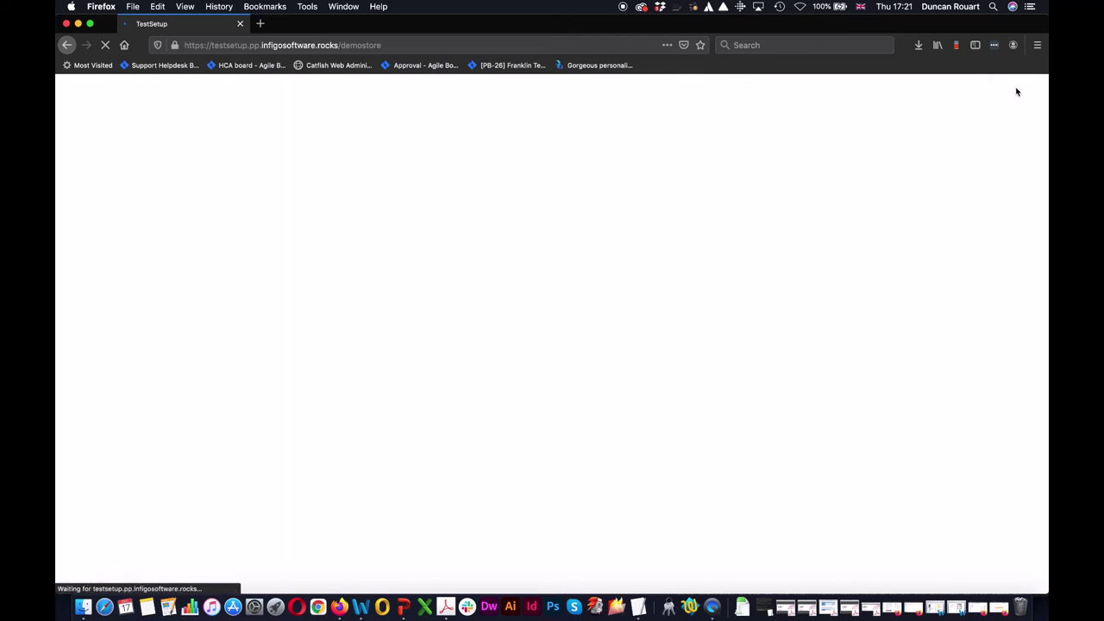
# - Open the demostore storefront's web address for editing
pyautogui.click(403, 45)
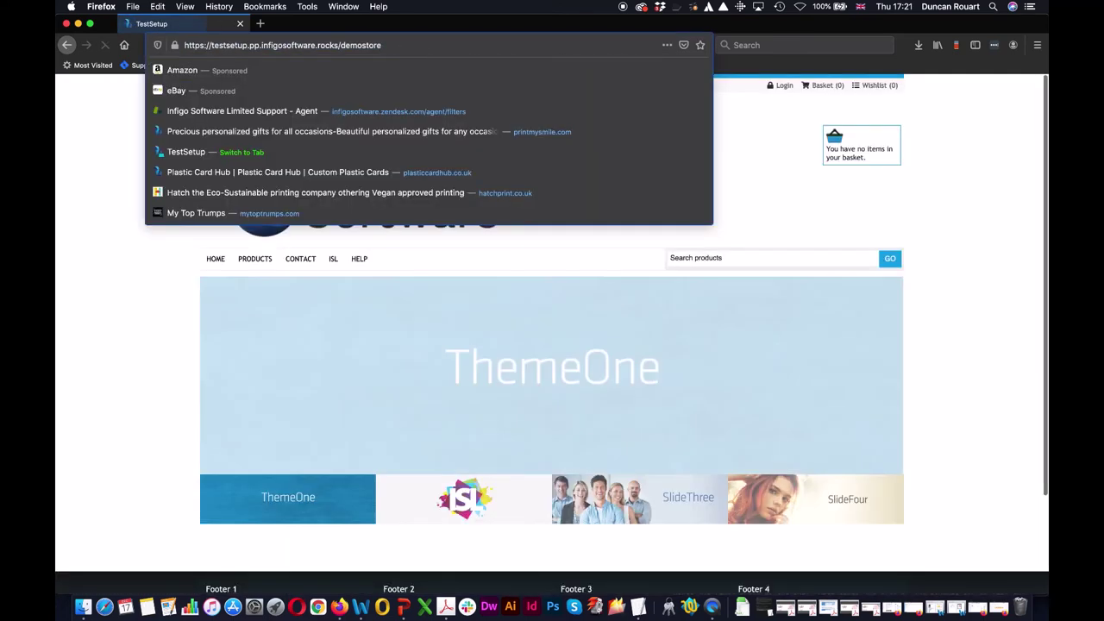